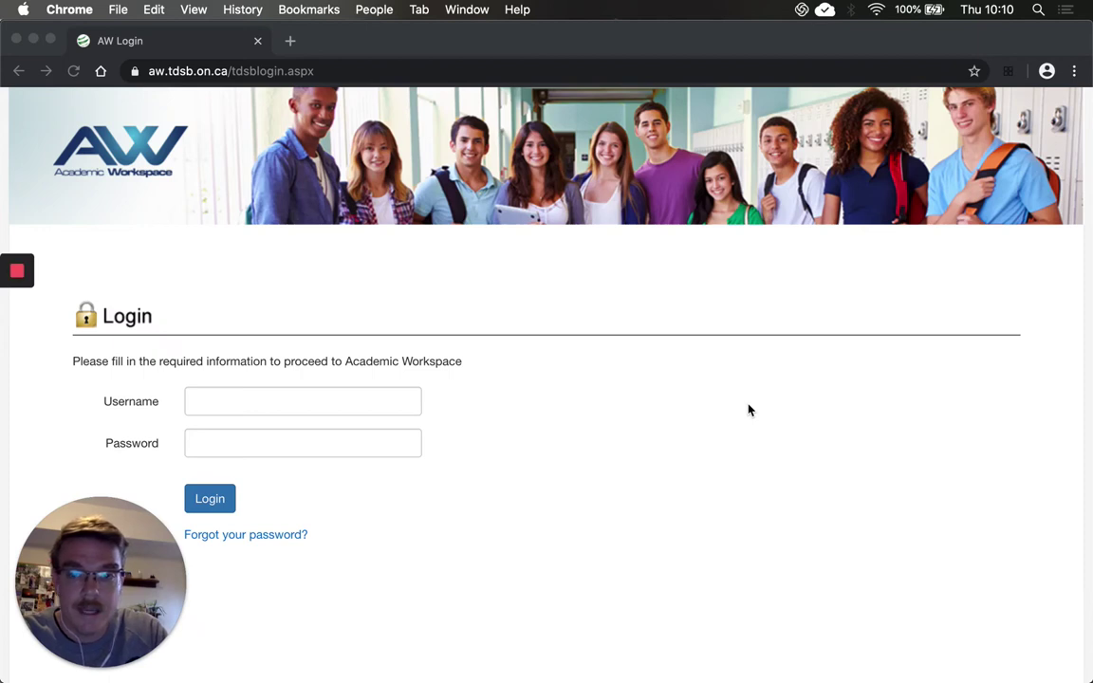
Log in to Academic Workspace (TDSB) using the saved username and the account password.
left_click(354, 408)
left_click(228, 408)
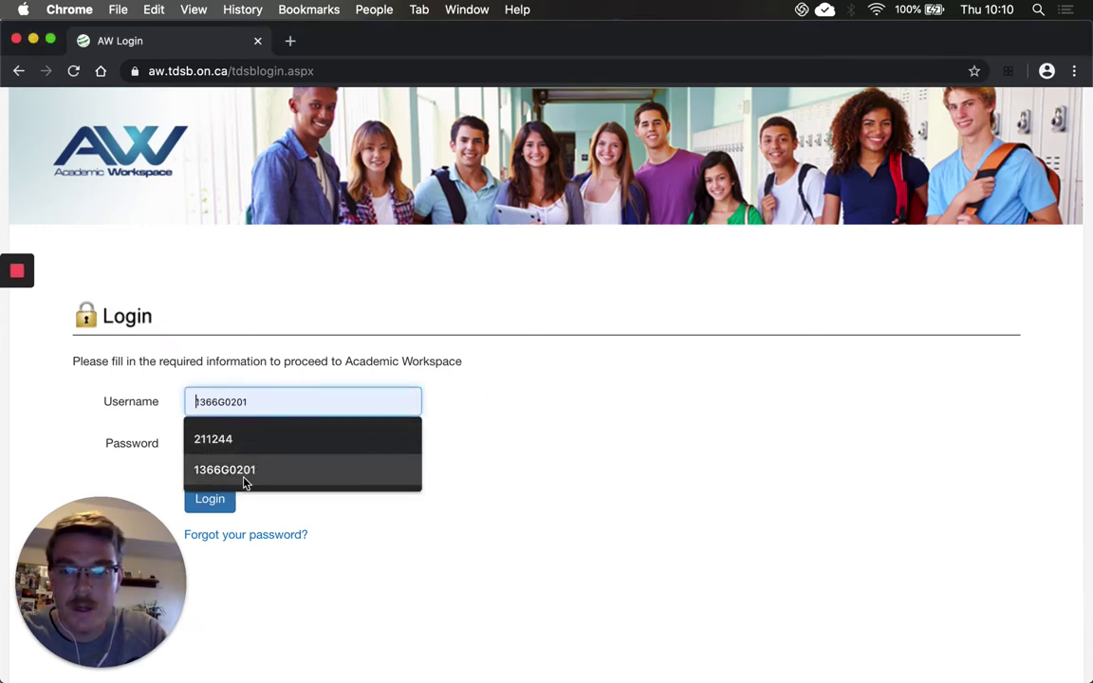
left_click(228, 470)
left_click(220, 439)
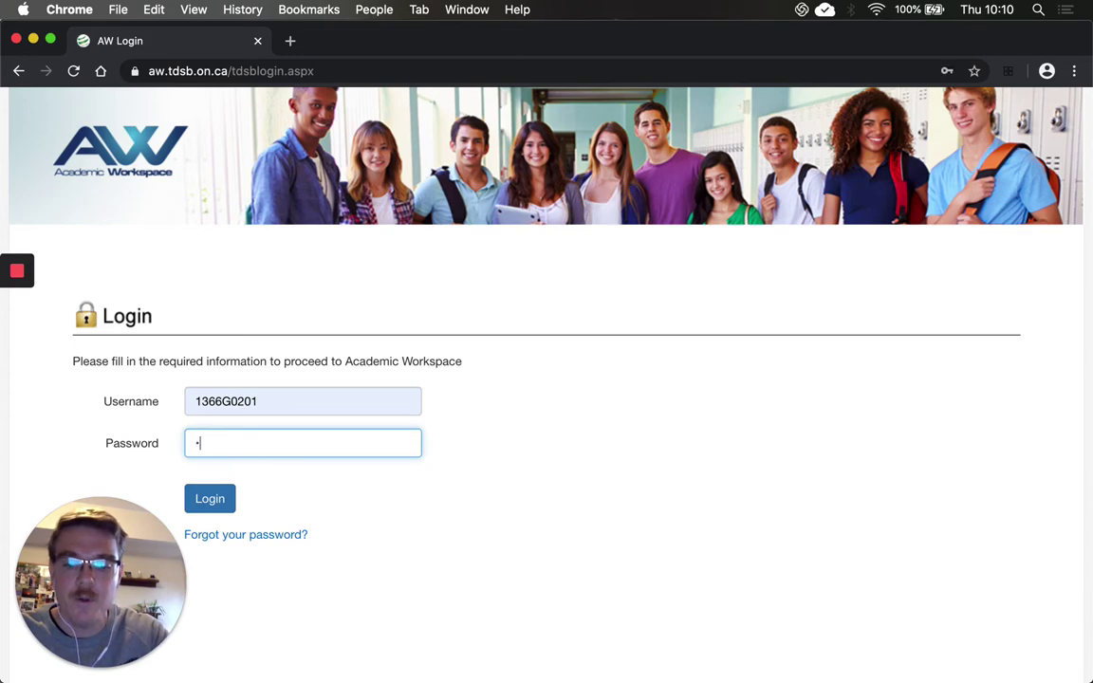
left_click(210, 497)
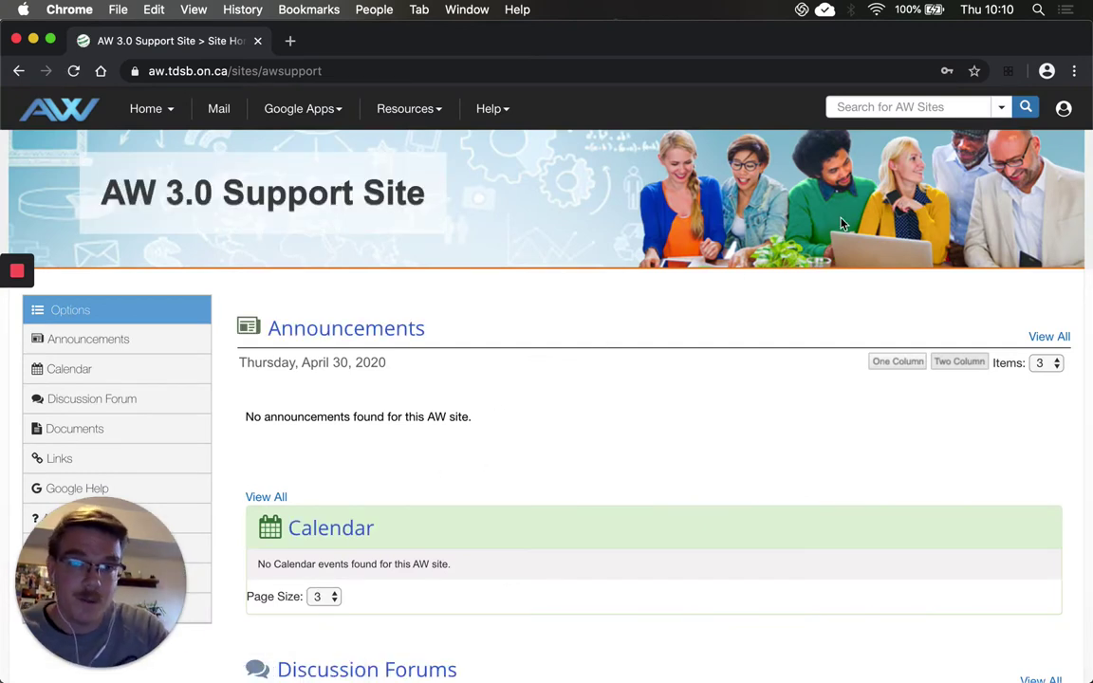
Launch Google Classroom from the Google Apps menu.
left_click(342, 108)
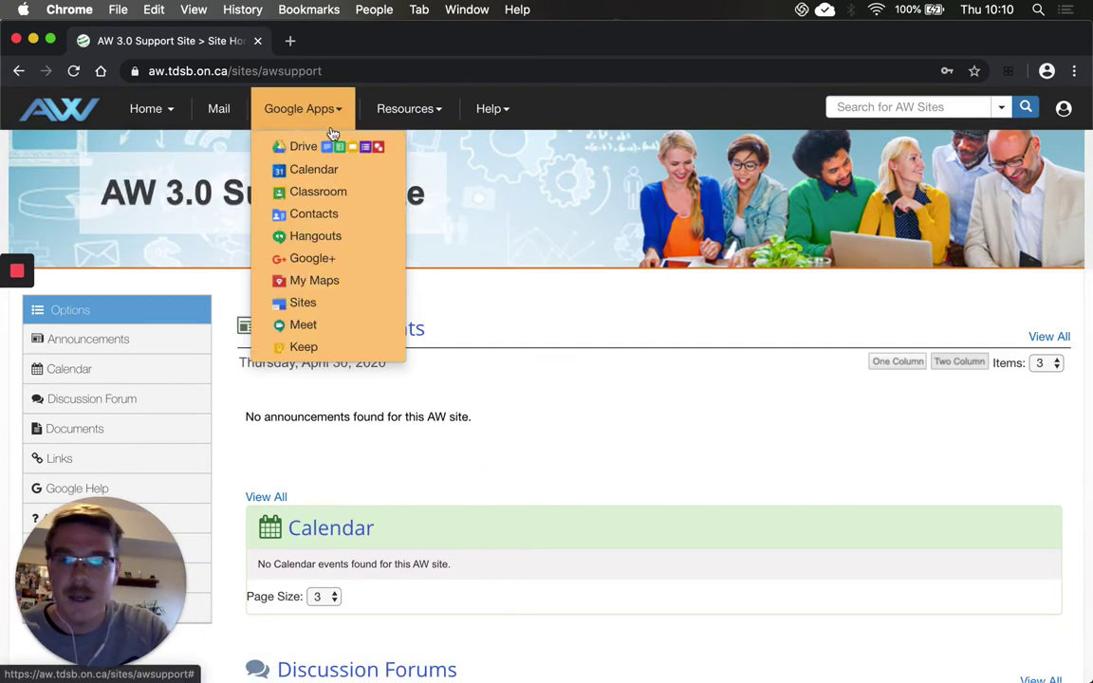
left_click(322, 193)
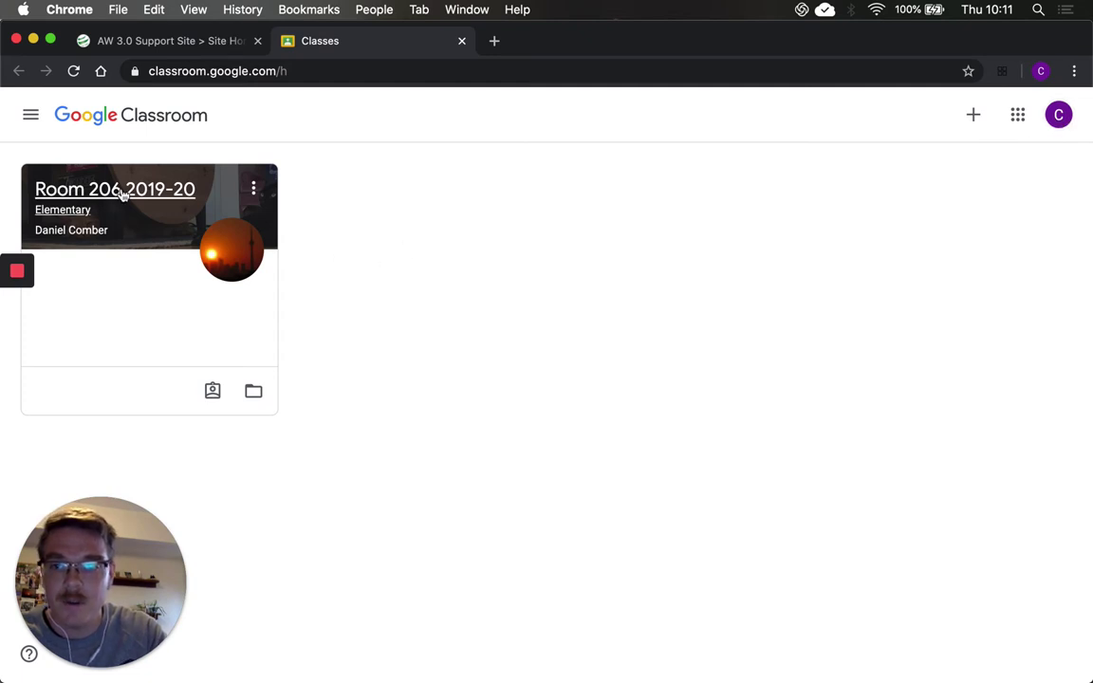
Open the Room 206 2019-20 class and its Scrabble letters challenge assignment.
left_click(174, 39)
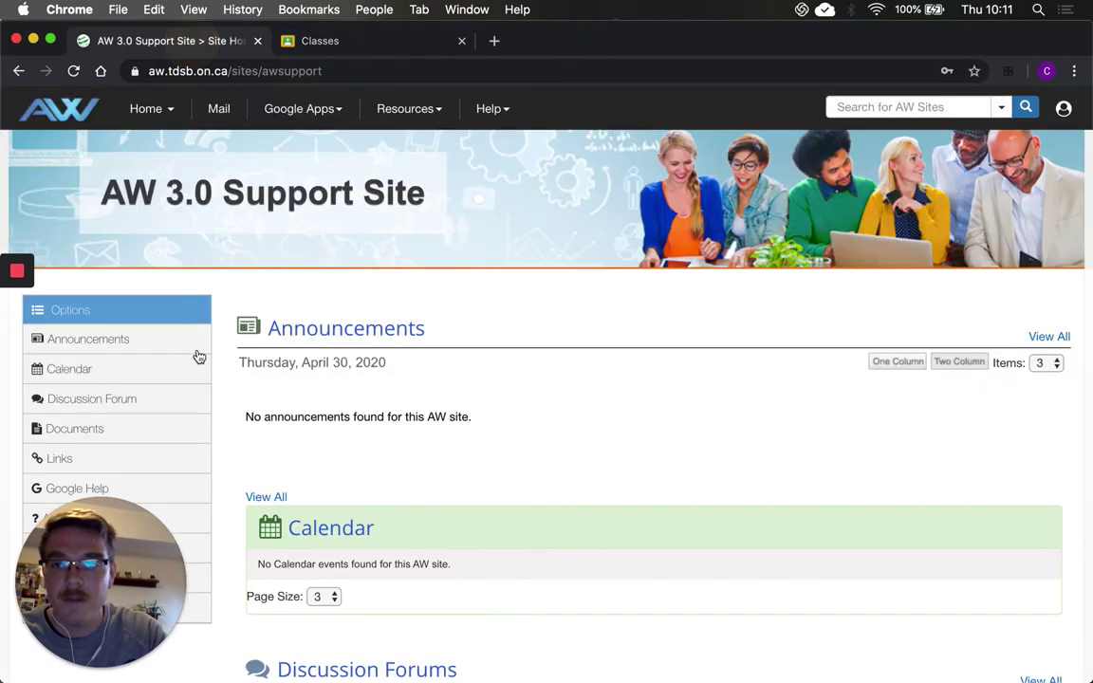
left_click(353, 42)
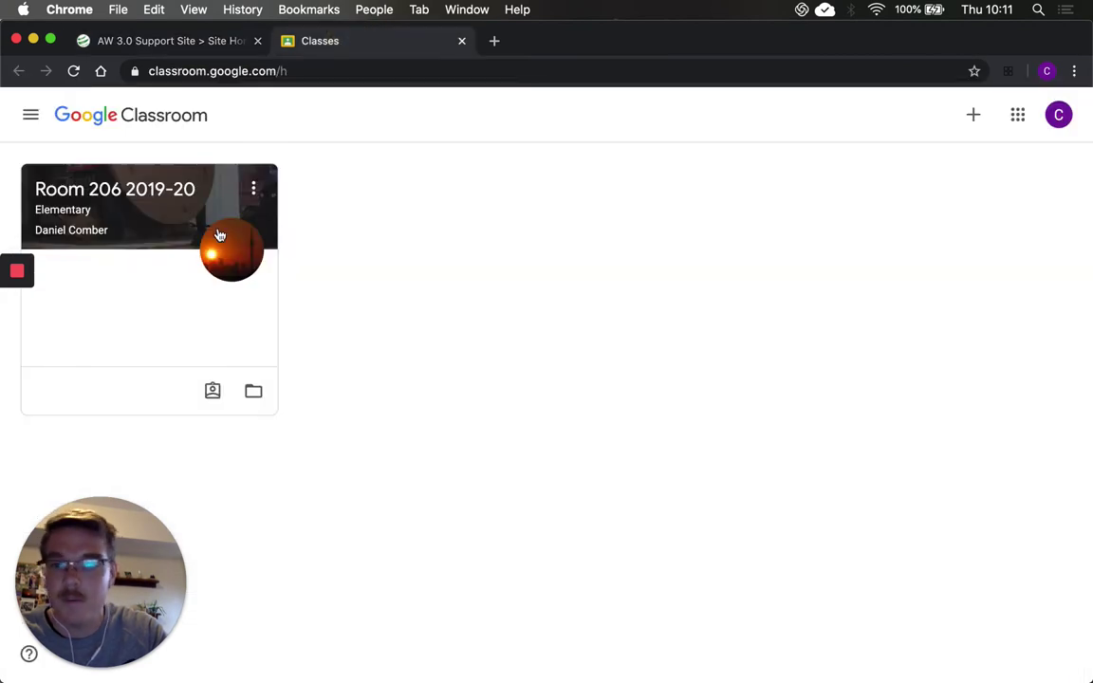
left_click(89, 204)
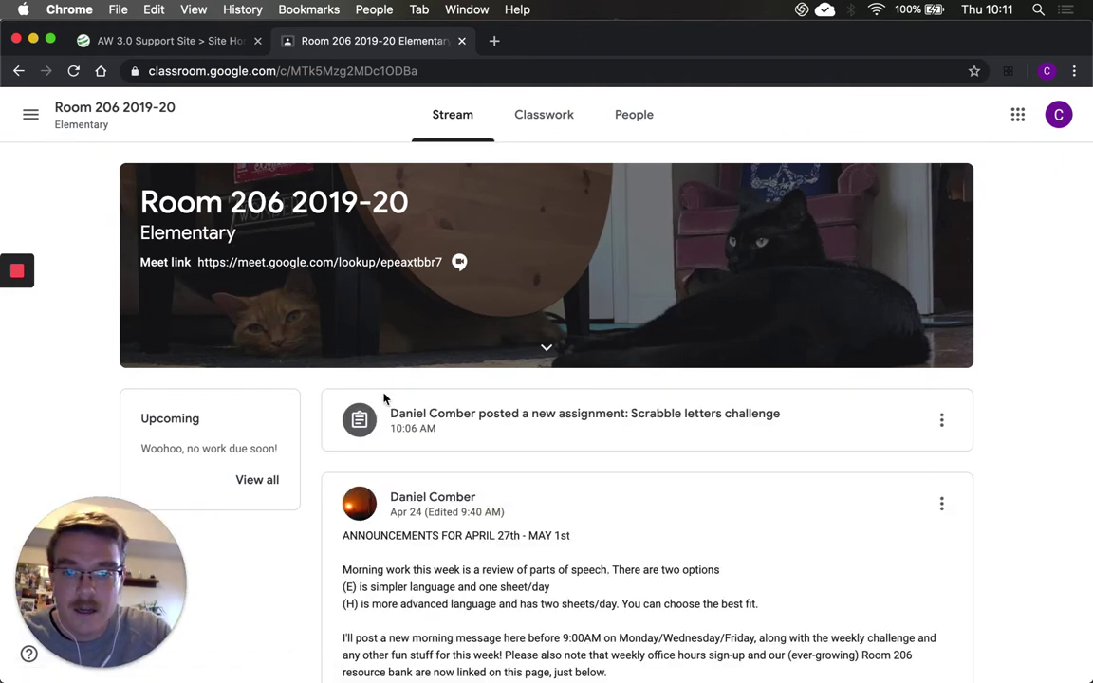
left_click(631, 433)
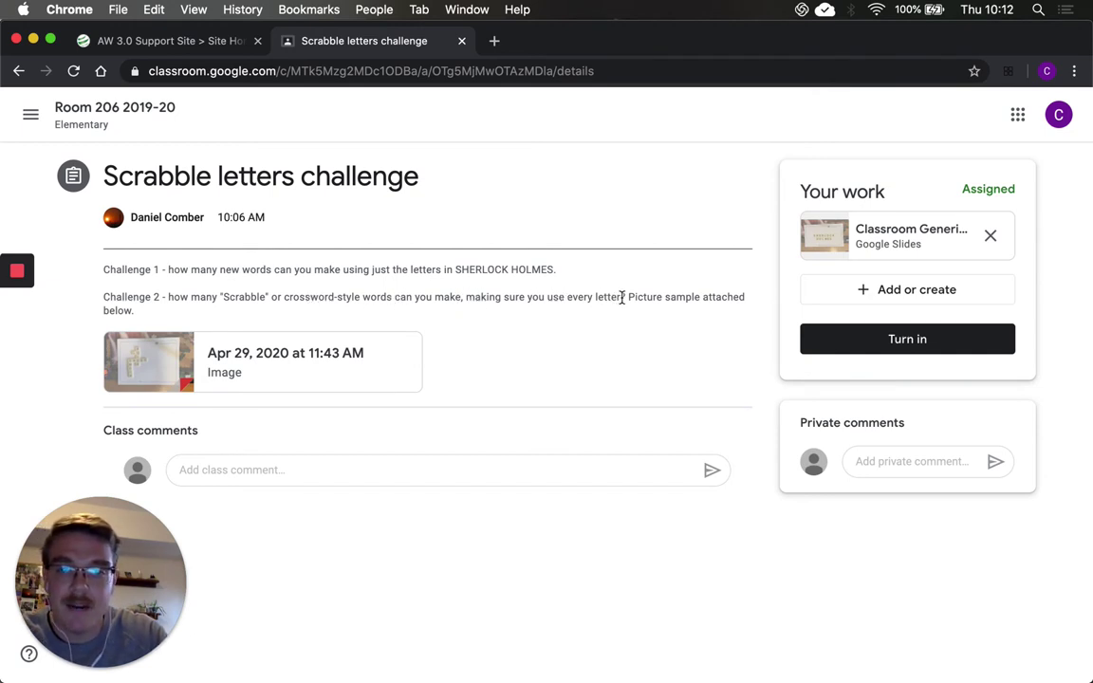
View the sample picture, then open the Sherlock Holmes Word Game slides and grab the S tile.
left_click(170, 360)
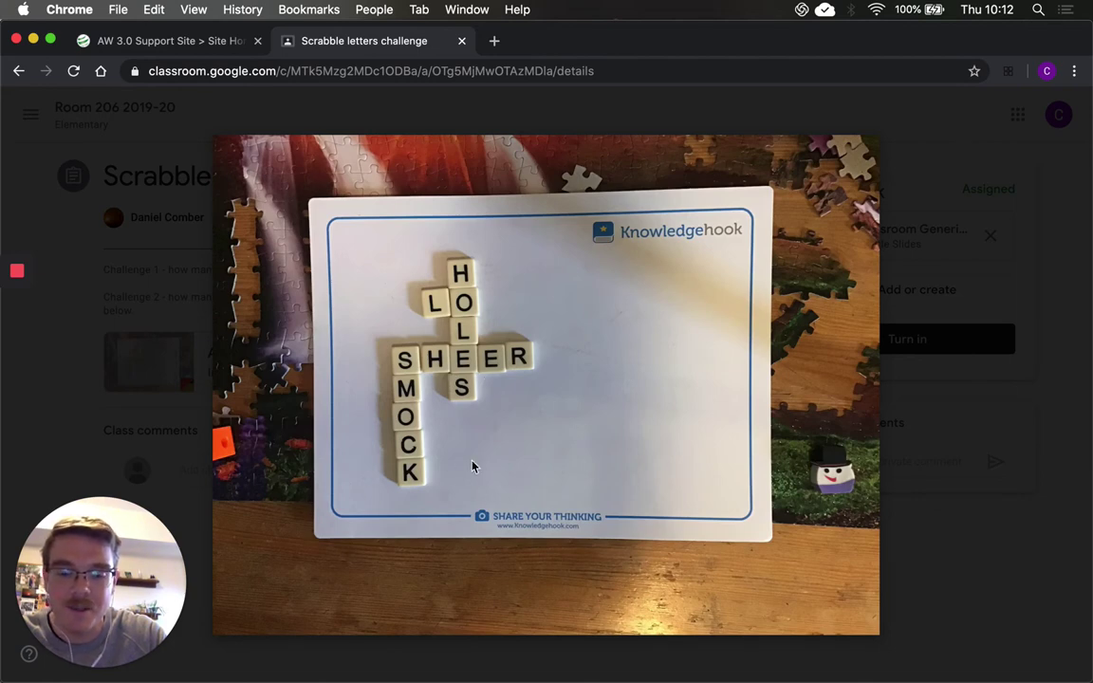
left_click(174, 288)
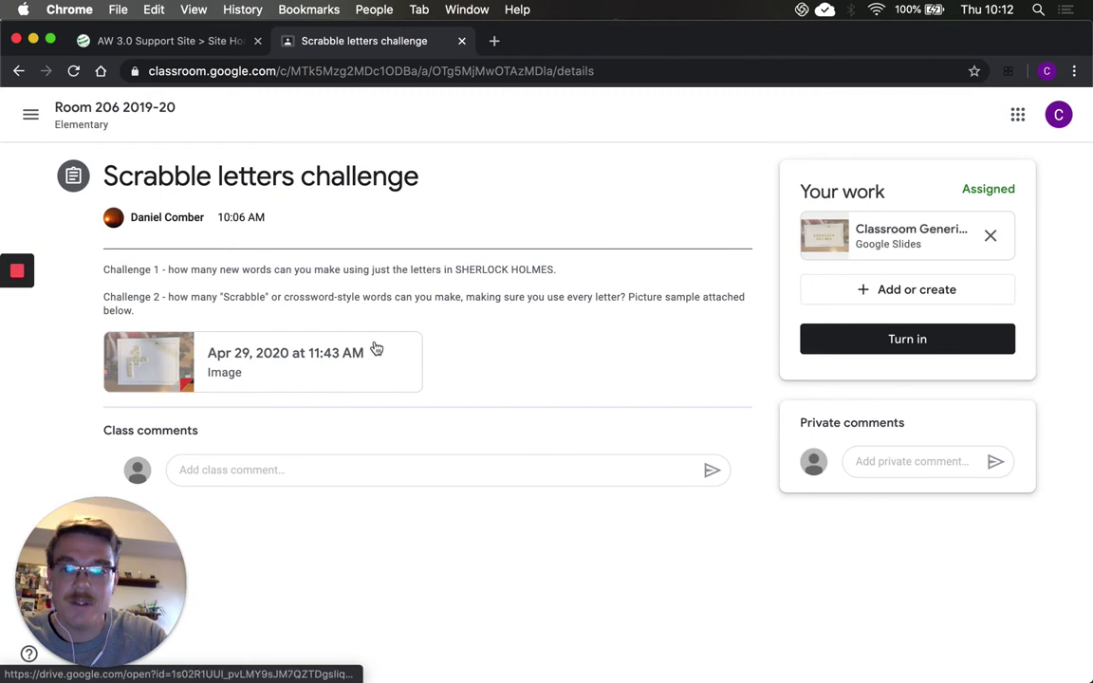
left_click(874, 249)
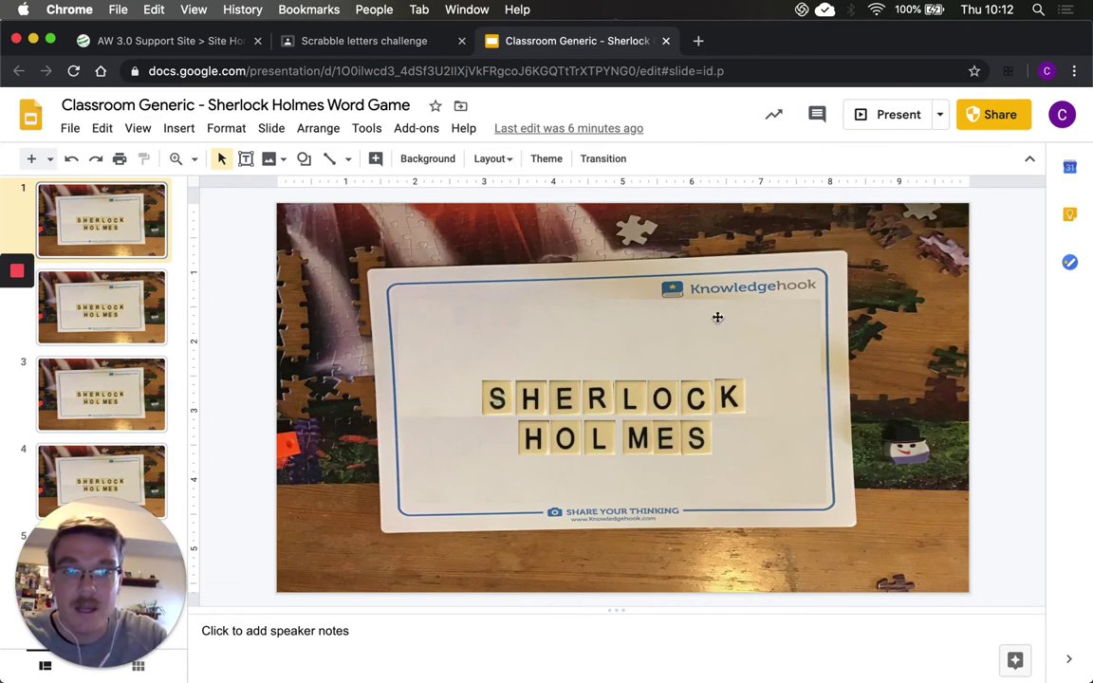
left_click(497, 398)
left_click_drag(497, 398, 470, 362)
left_click(523, 398)
left_click_drag(523, 397, 508, 361)
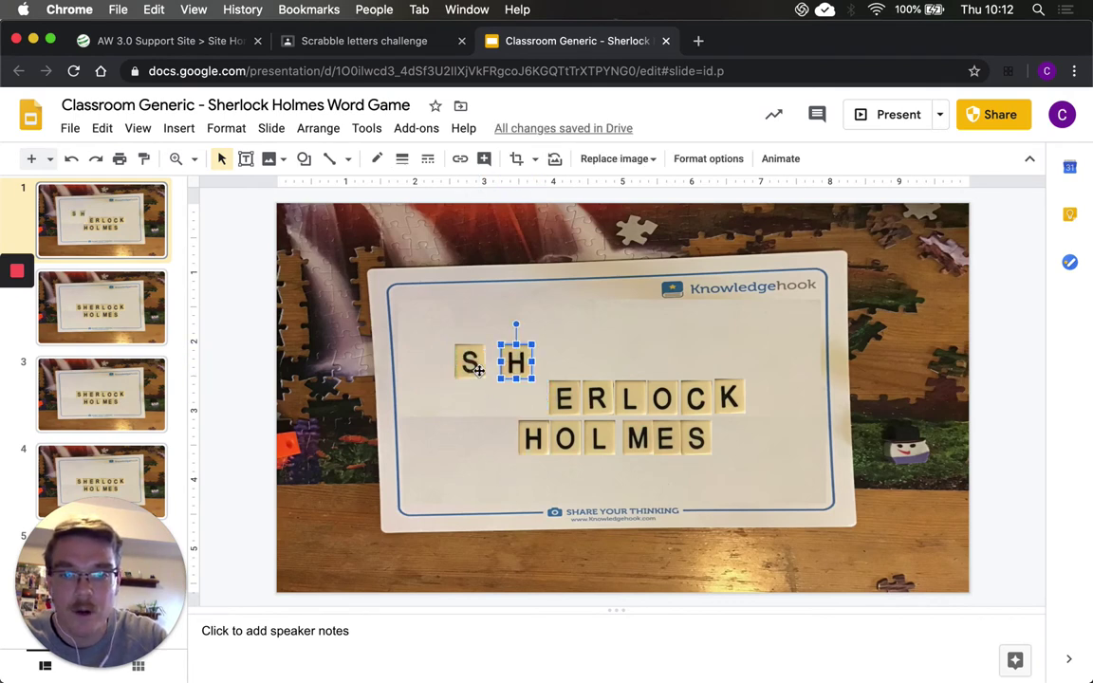
left_click(409, 273)
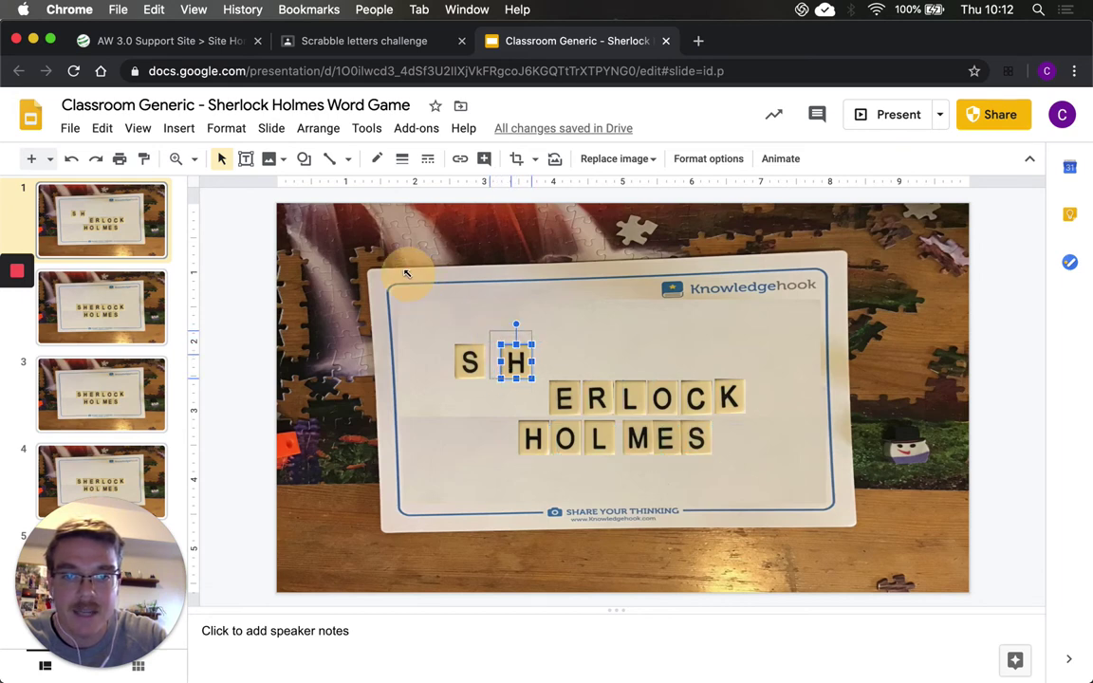
left_click_drag(517, 364, 563, 413)
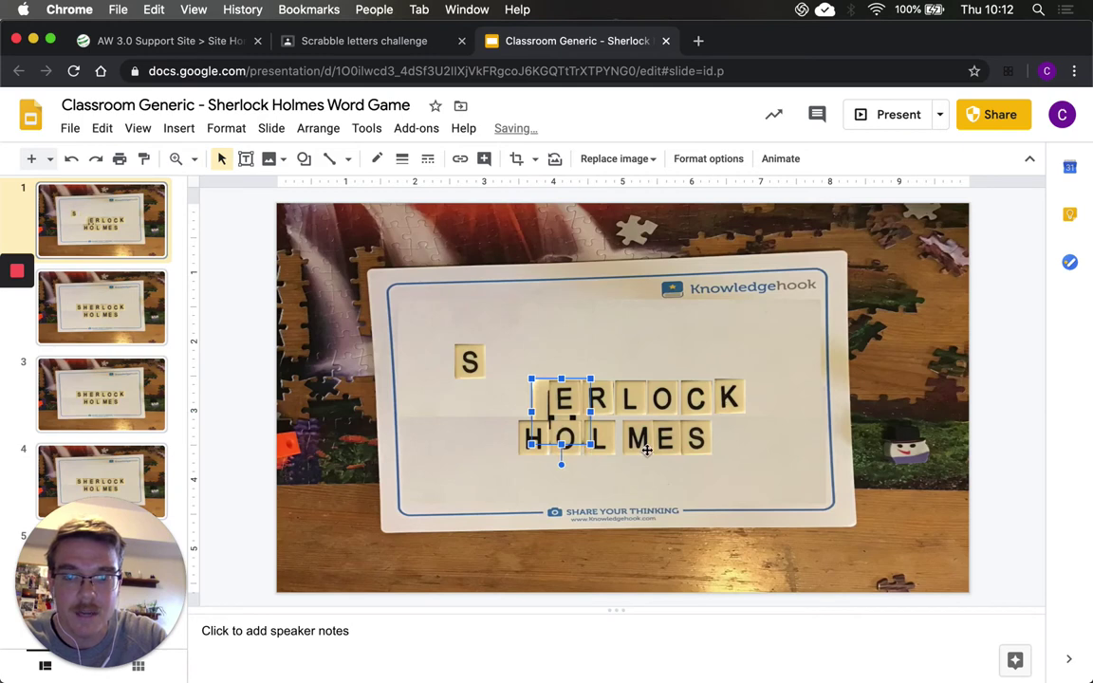
key("super+z")
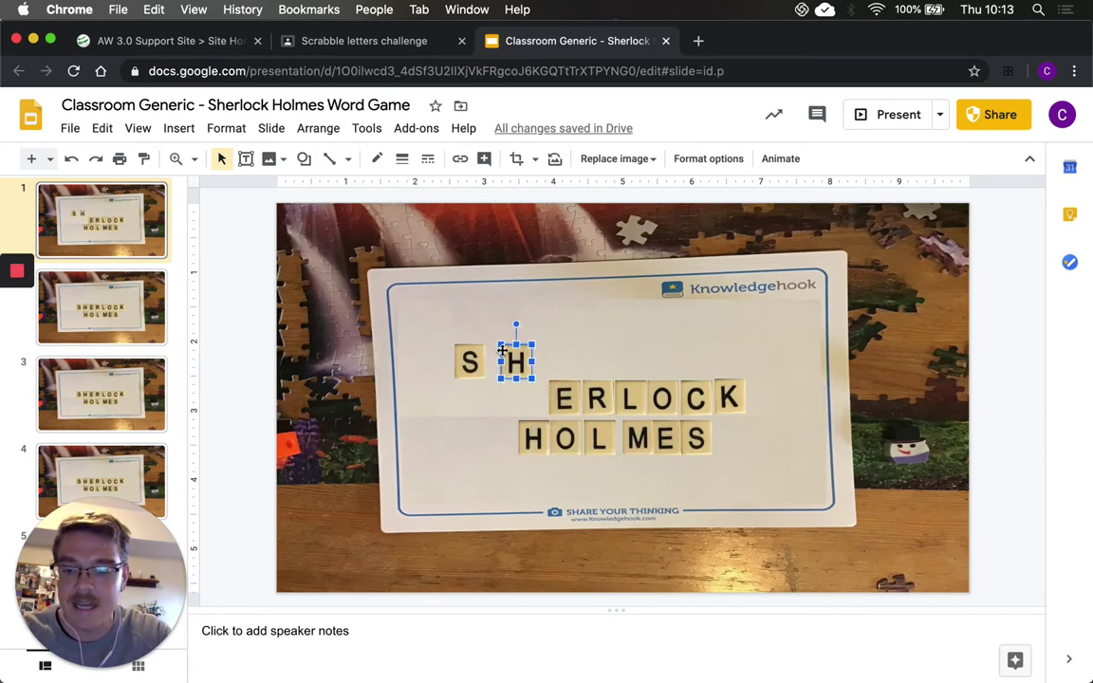
left_click(650, 304)
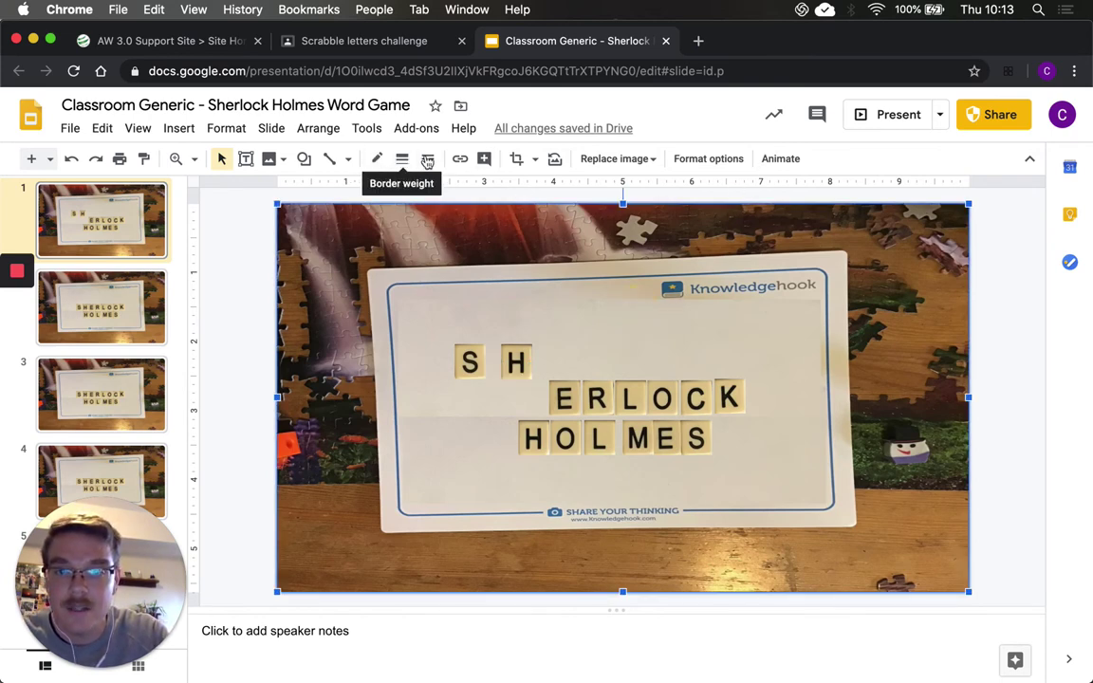
left_click(555, 161)
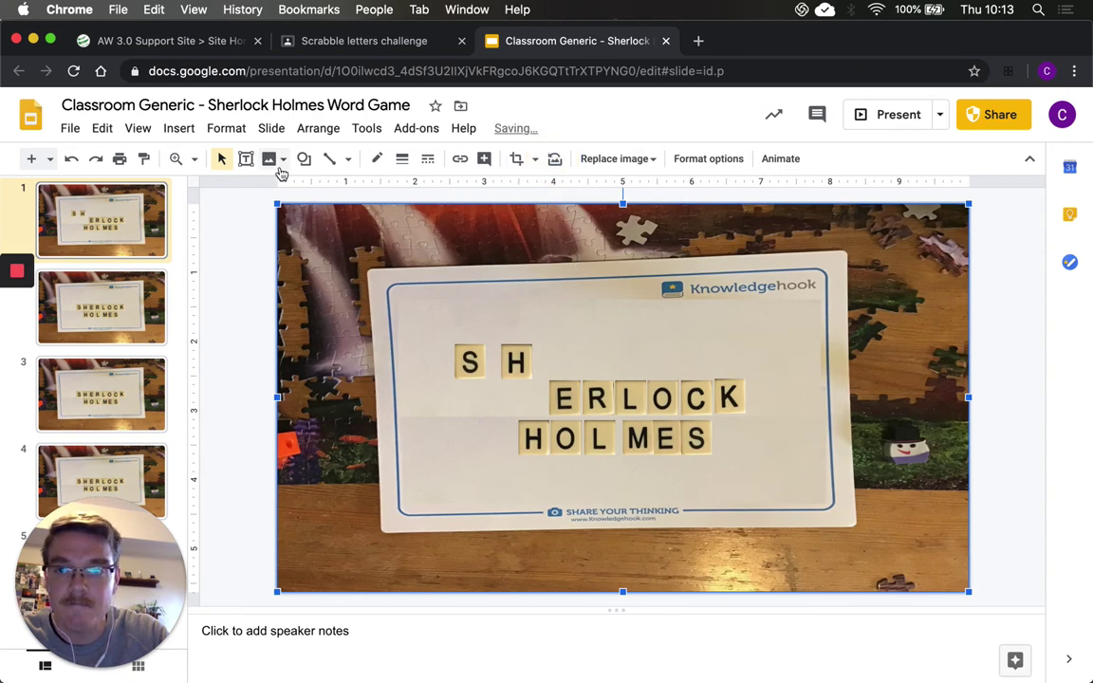
left_click(74, 163)
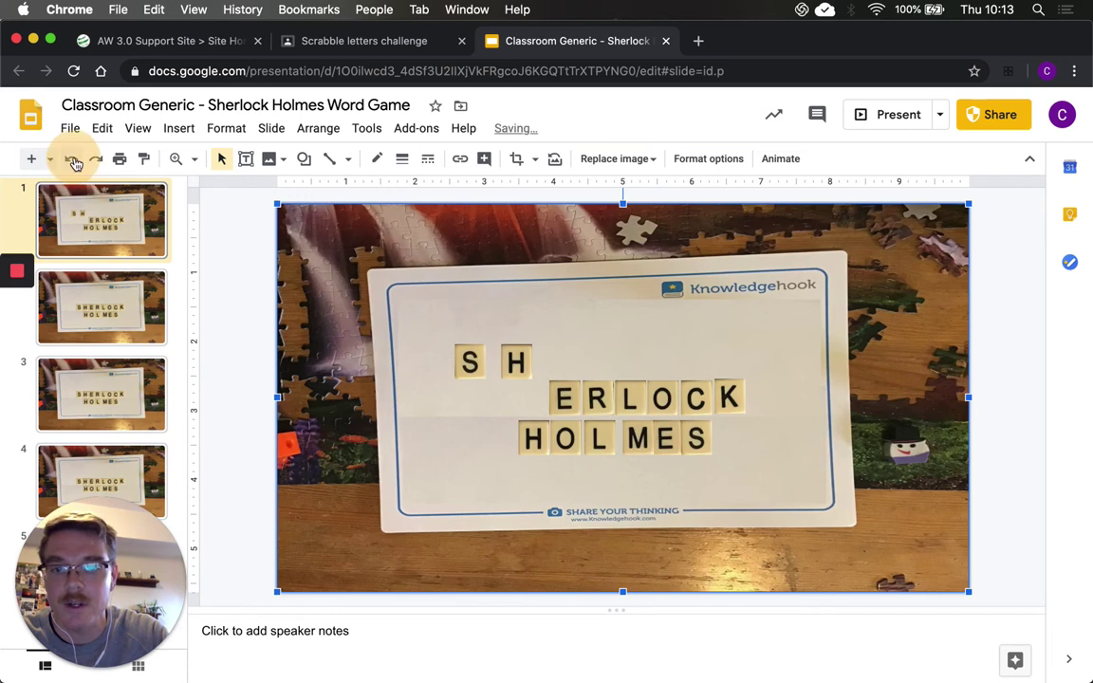
left_click(74, 163)
left_click(74, 164)
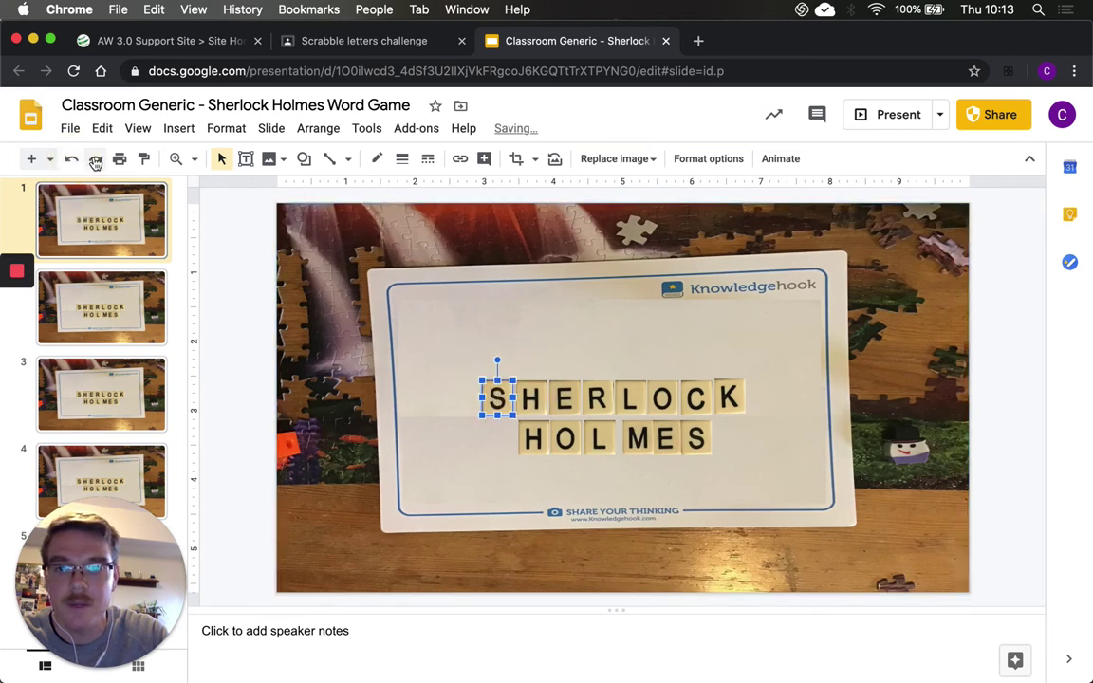
Drag the S, R, L, O and H tiles so the slide reads SHE LOCK / HOMES.
left_click(74, 163)
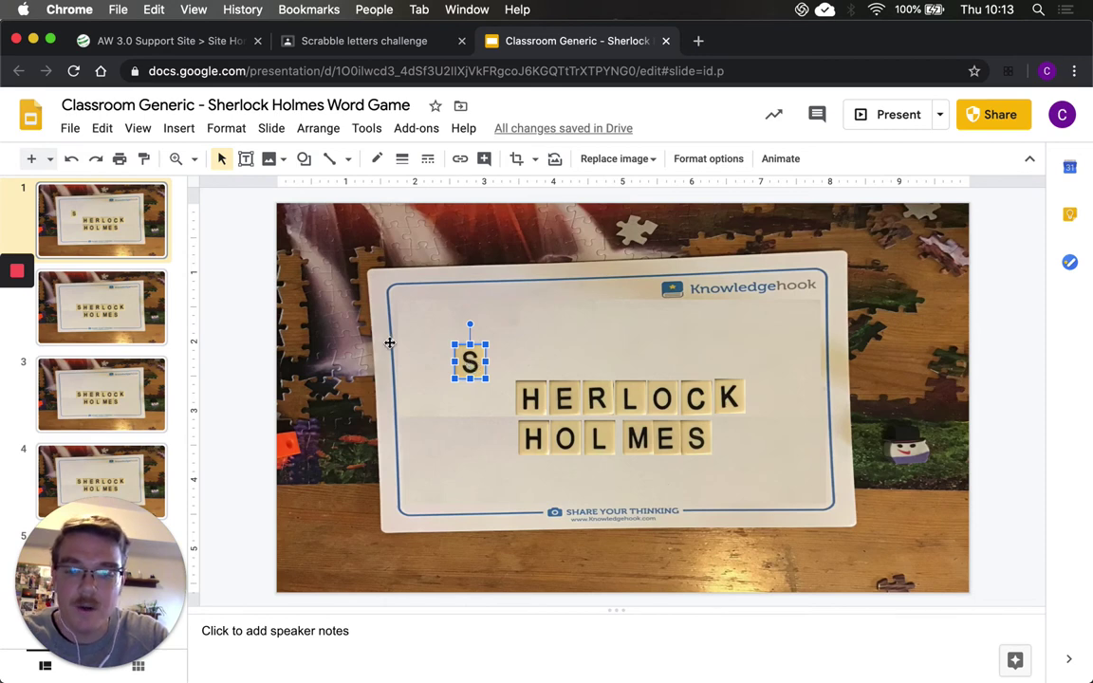
left_click_drag(470, 364, 497, 399)
left_click_drag(599, 399, 600, 321)
left_click_drag(600, 439, 589, 495)
left_click_drag(563, 446, 601, 440)
left_click_drag(533, 440, 570, 443)
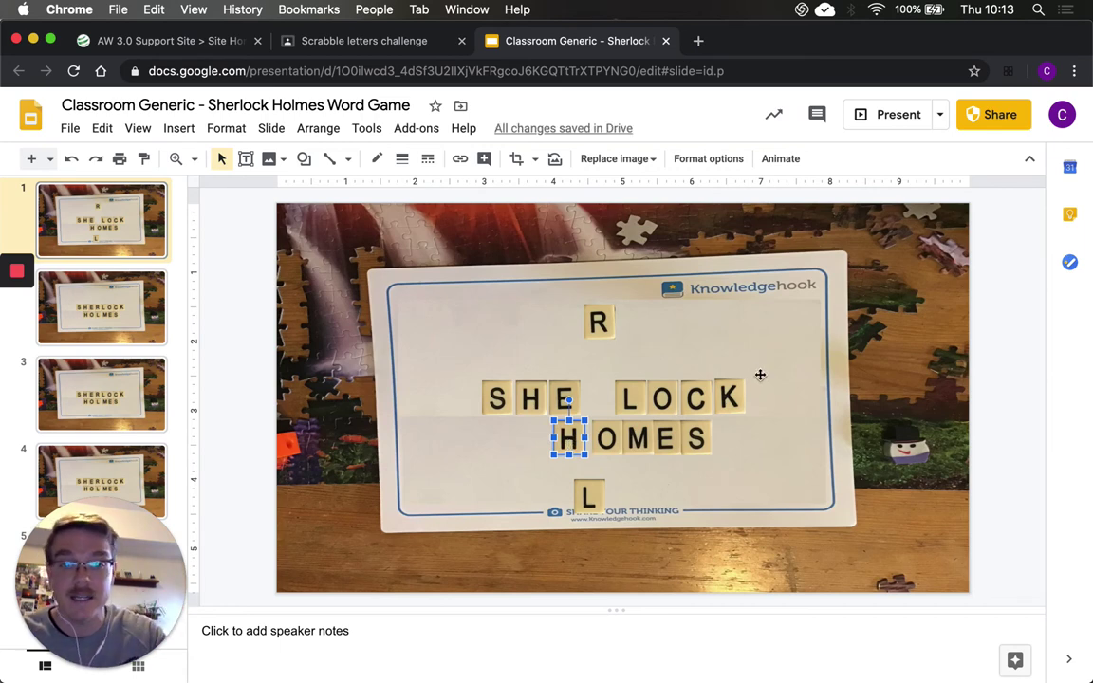
left_click(781, 411)
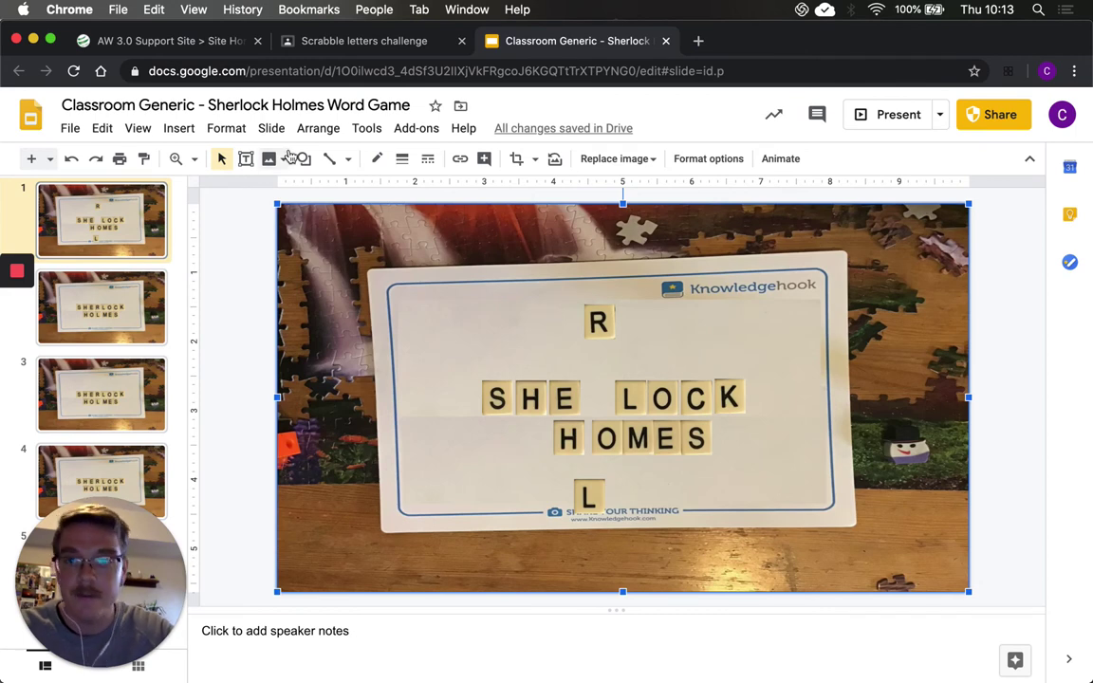
Draw a text box at the slide's right and type 'Shelock' and 'homes' on separate lines.
left_click(247, 161)
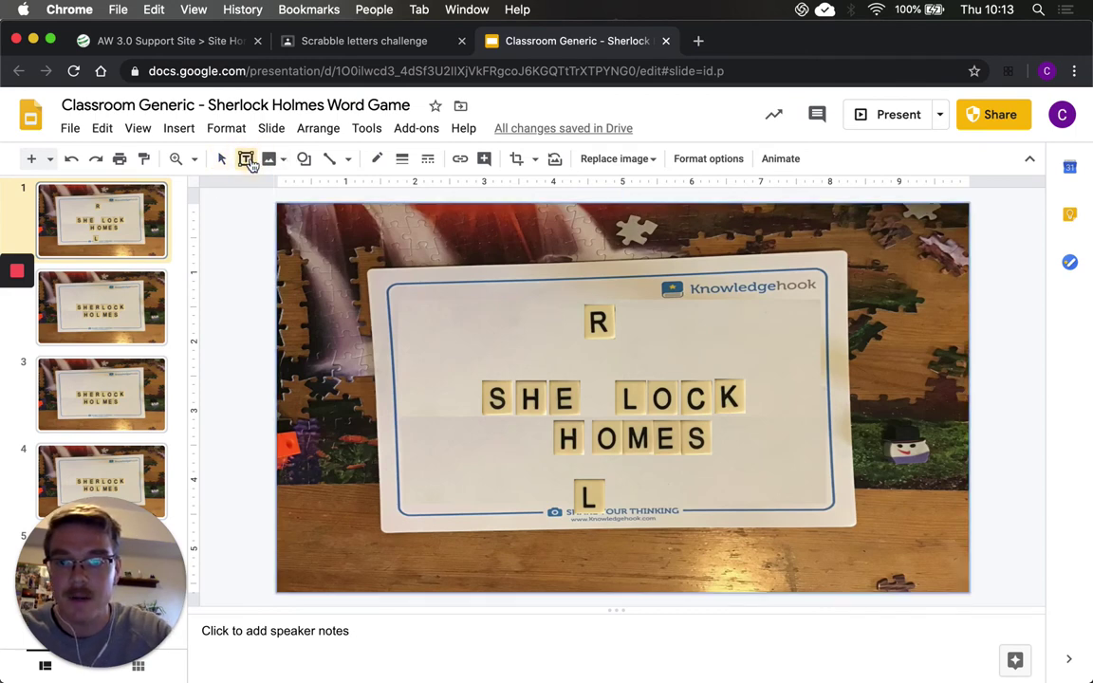
left_click_drag(763, 266, 934, 514)
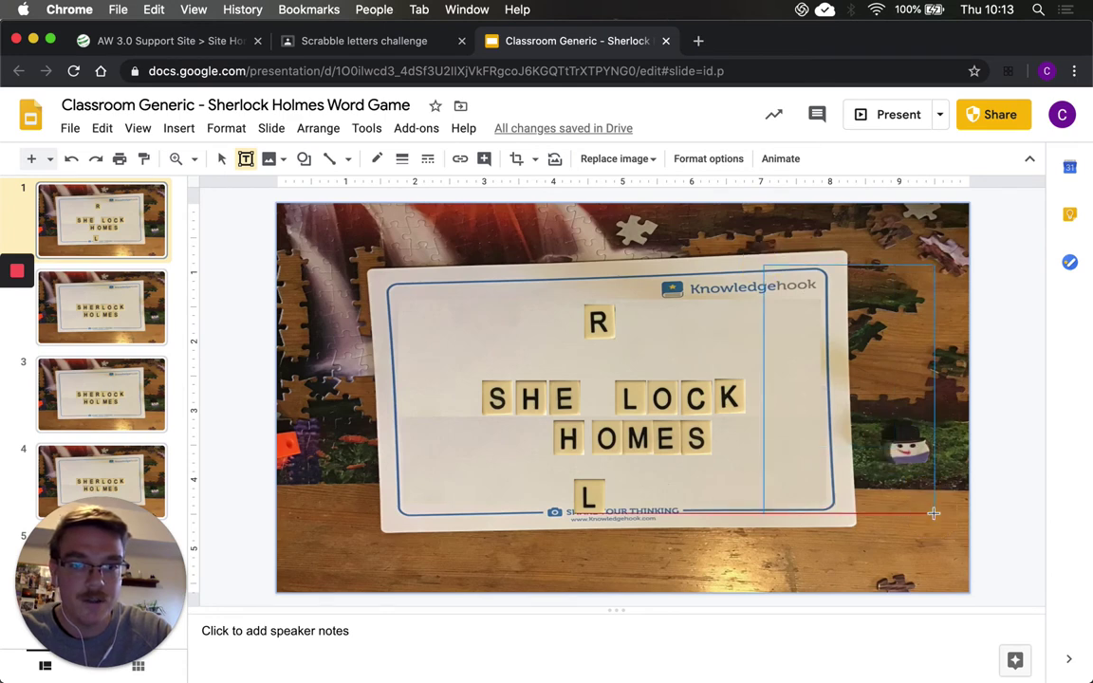
type("She")
type("lock")
key("Return")
type("homes")
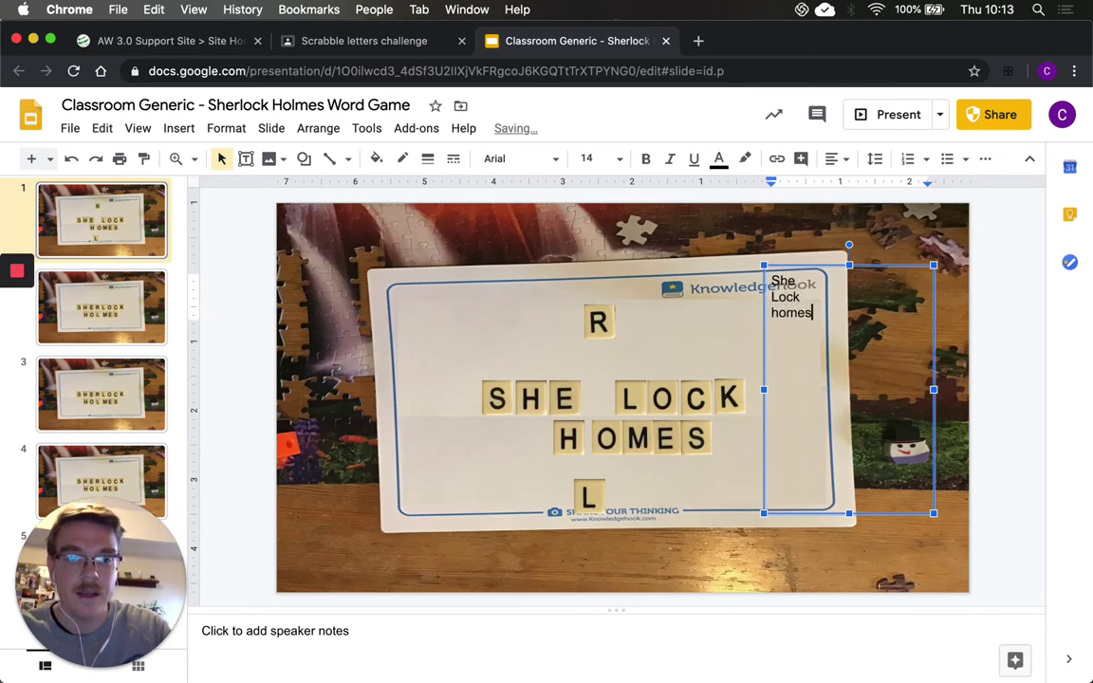
key("Return")
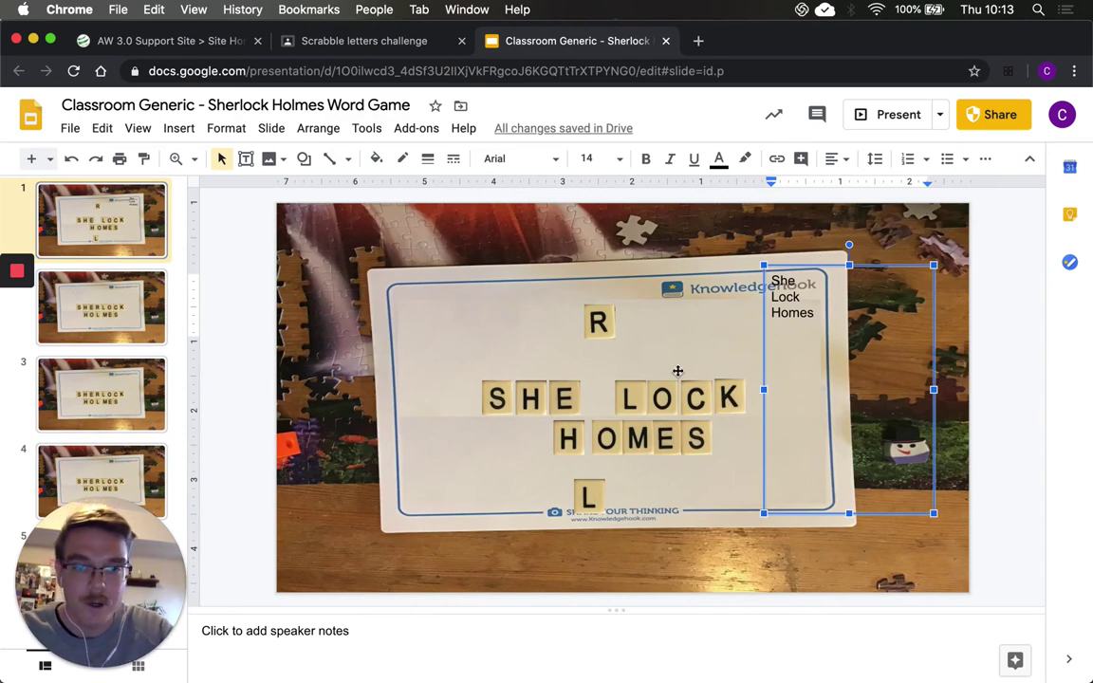
Lift LOCK's L up beside the R and drop HOMES's S into the gap.
left_click_drag(633, 399, 677, 336)
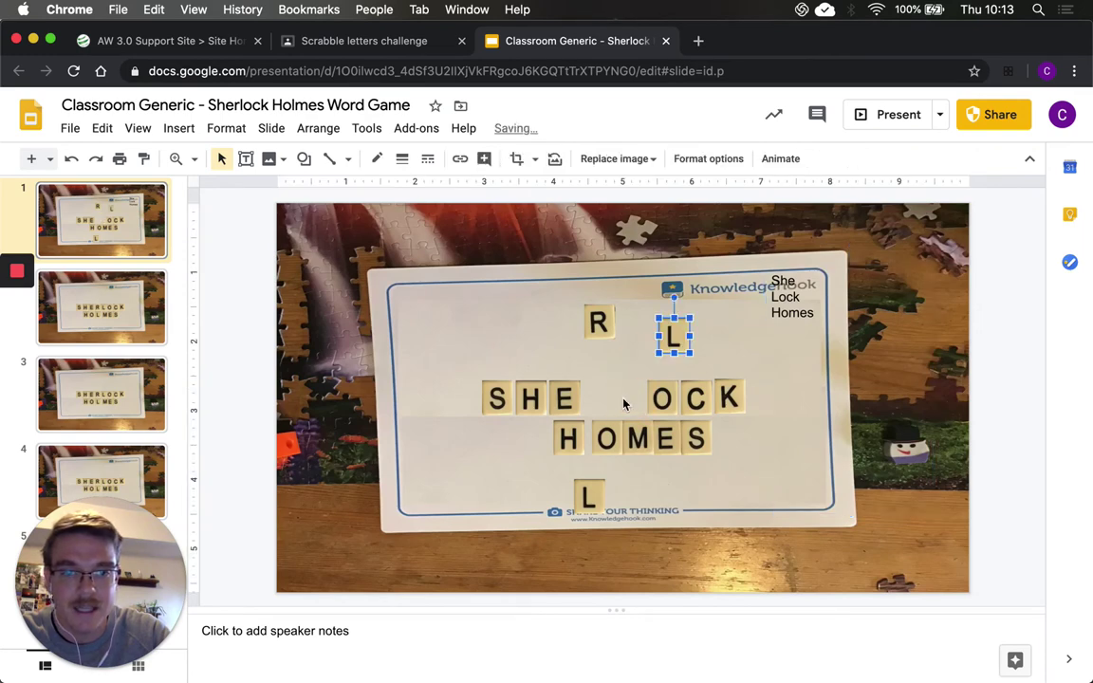
left_click(684, 432)
left_click_drag(635, 404, 631, 401)
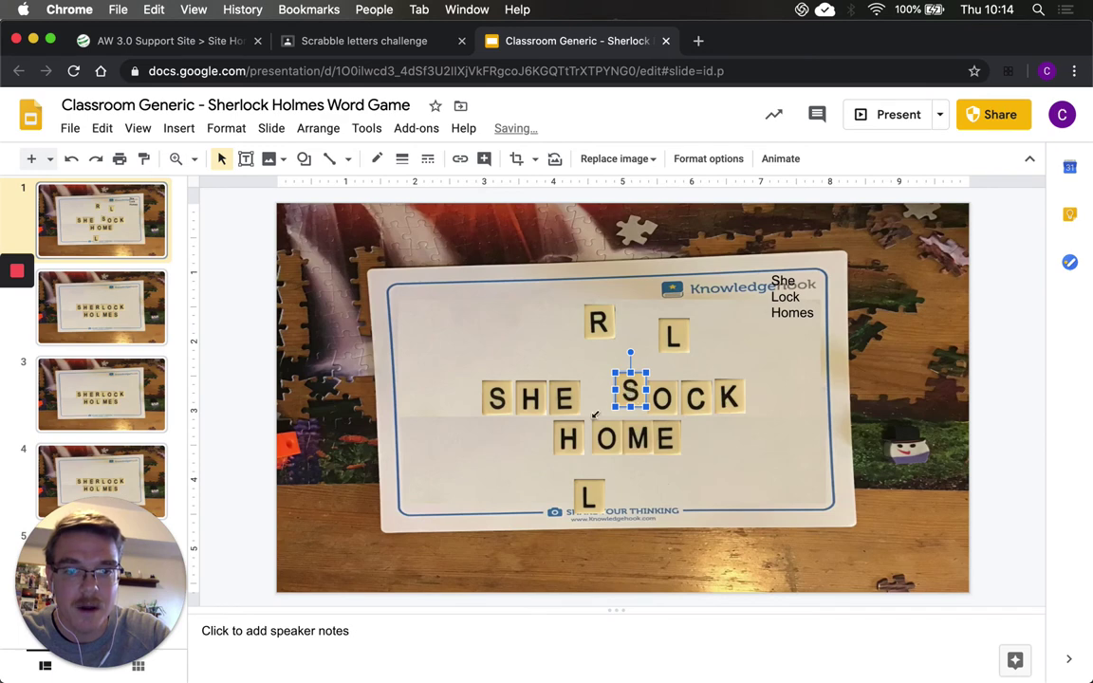